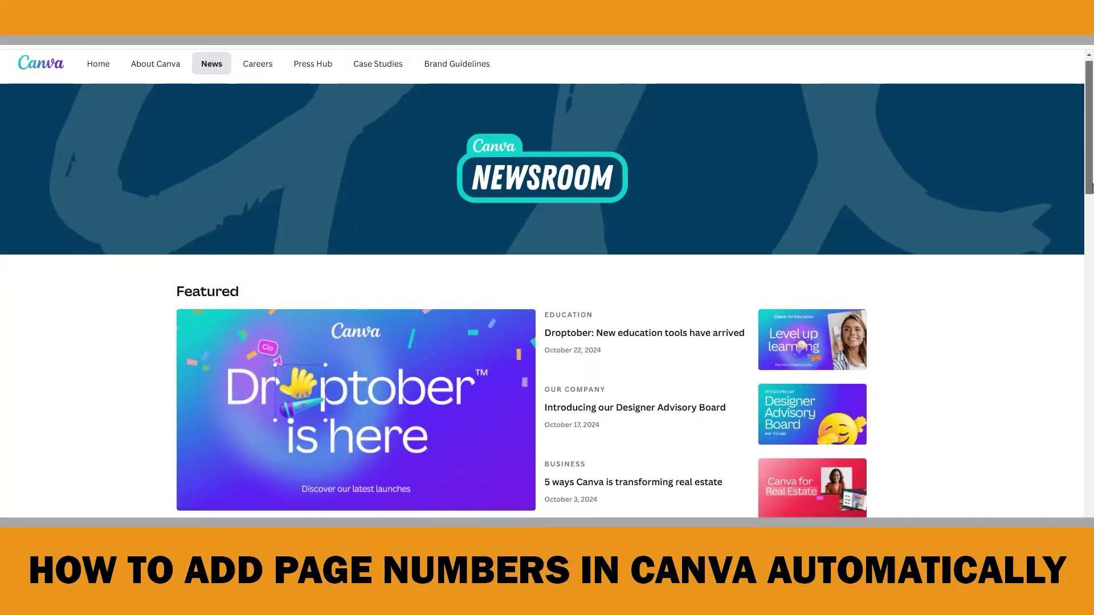
left_click_drag(1091, 186, 1091, 206)
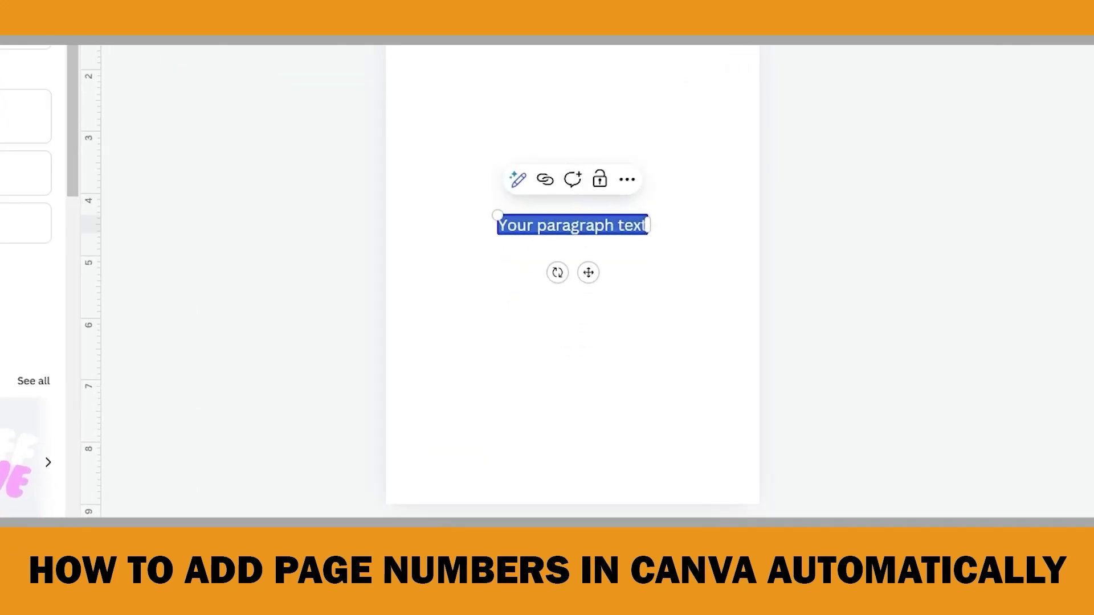
- Move the '1' page number to the page's bottom-right corner, then deselect it
left_click_drag(573, 225, 717, 459)
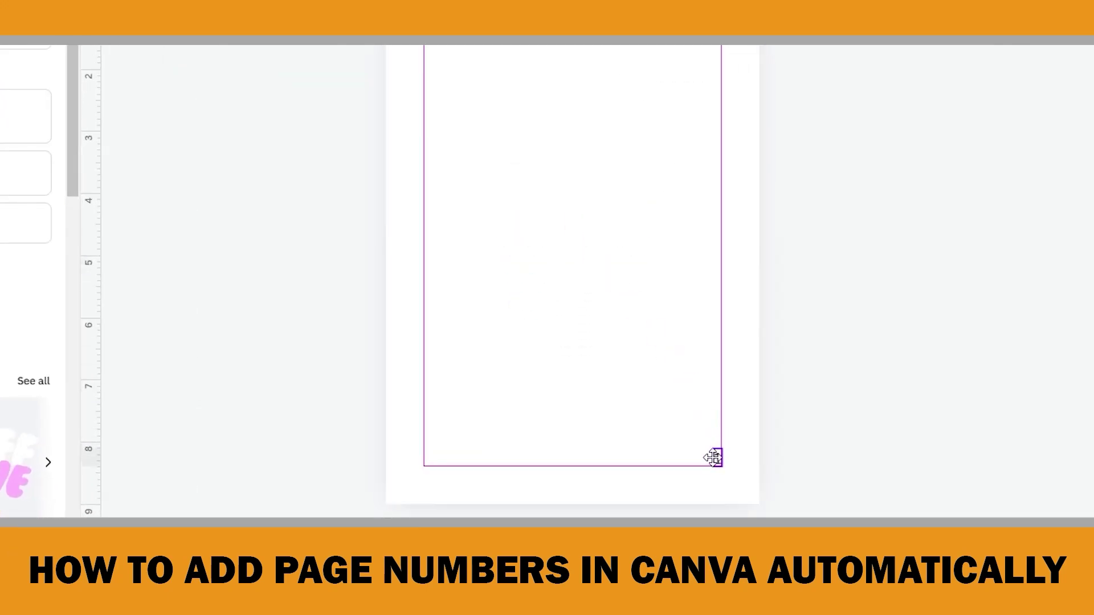
scroll(905, 441, "down", 10)
left_click_drag(572, 228, 430, 459)
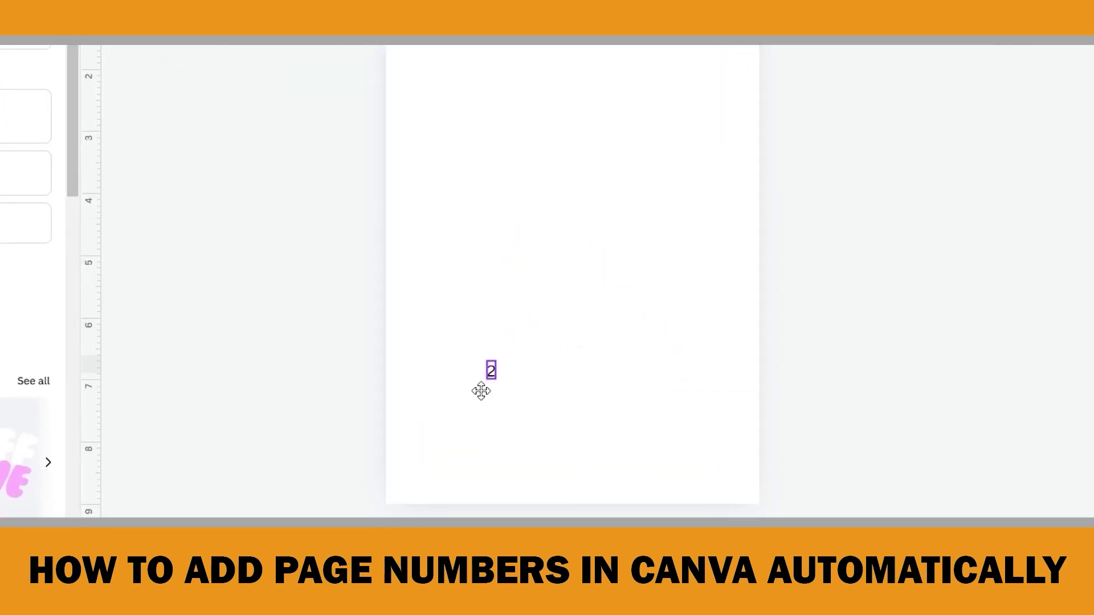
left_click(835, 425)
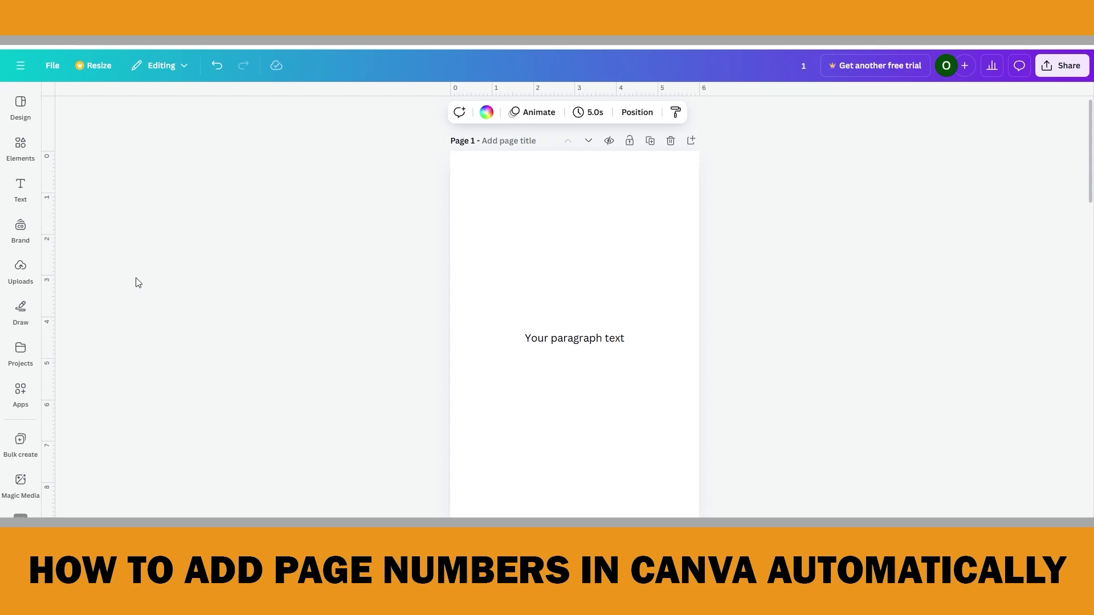
- Insert dynamic page numbers on every page, formatted as 'Page 1 of 5'
left_click(19, 189)
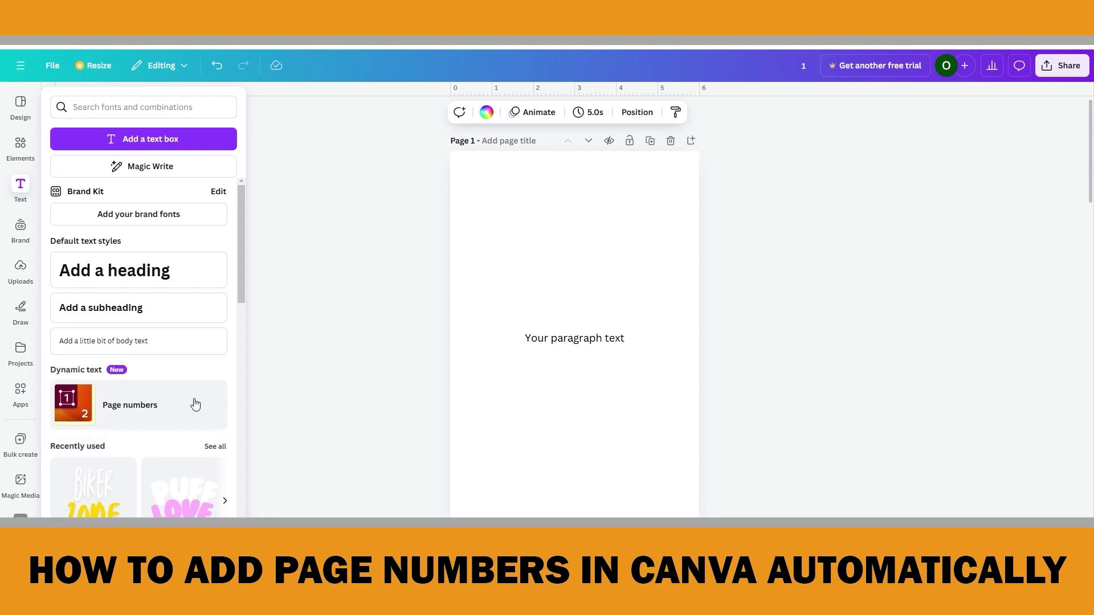
left_click(195, 404)
scroll(491, 346, "down", 2)
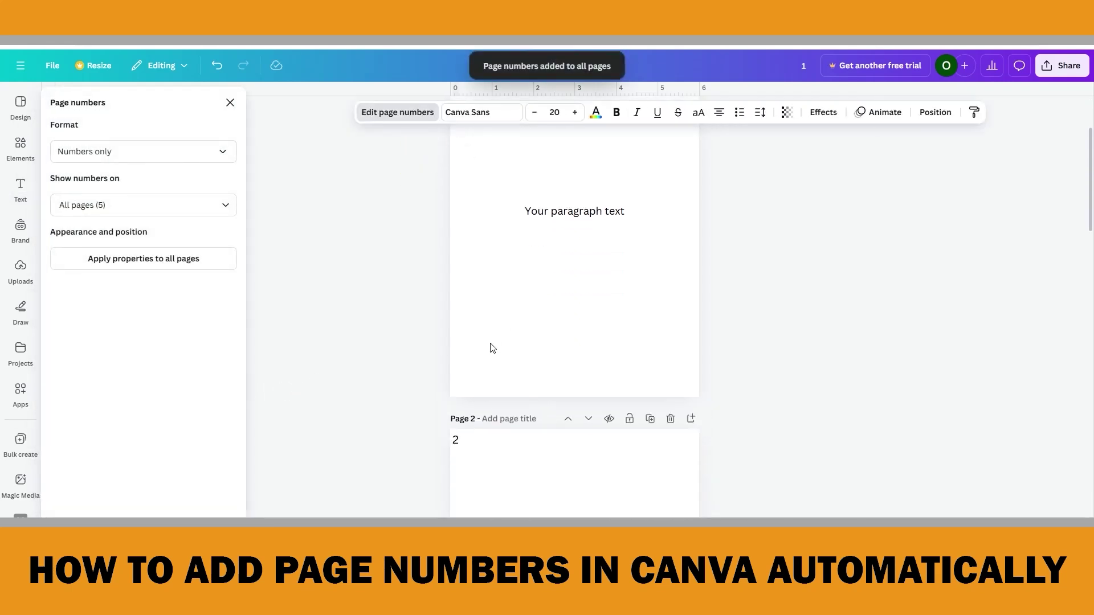
scroll(491, 346, "down", 3)
scroll(492, 349, "down", 1)
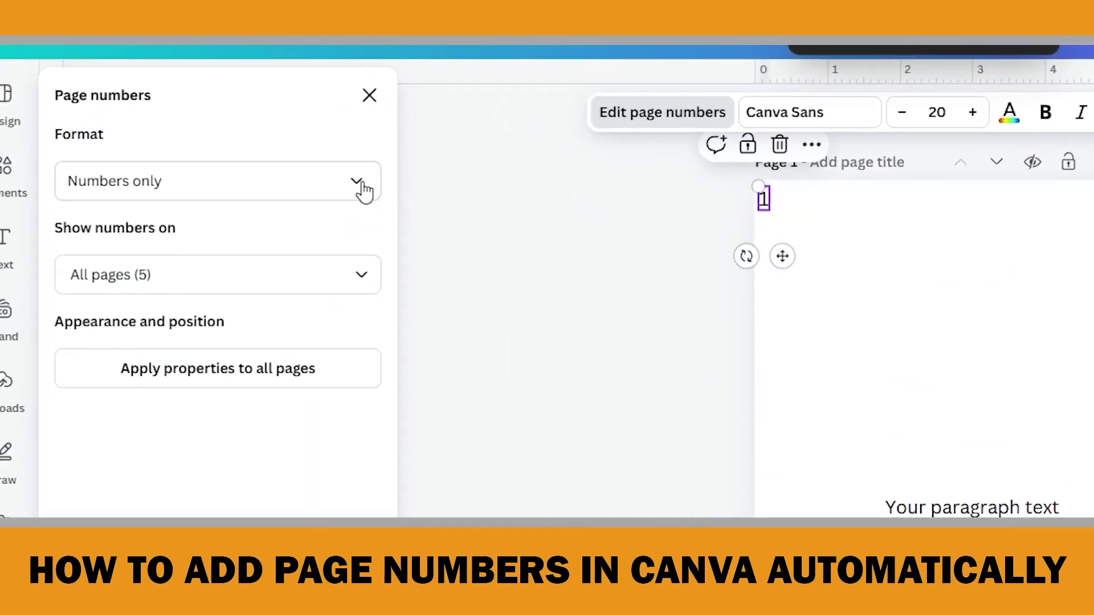
left_click(355, 188)
left_click(223, 300)
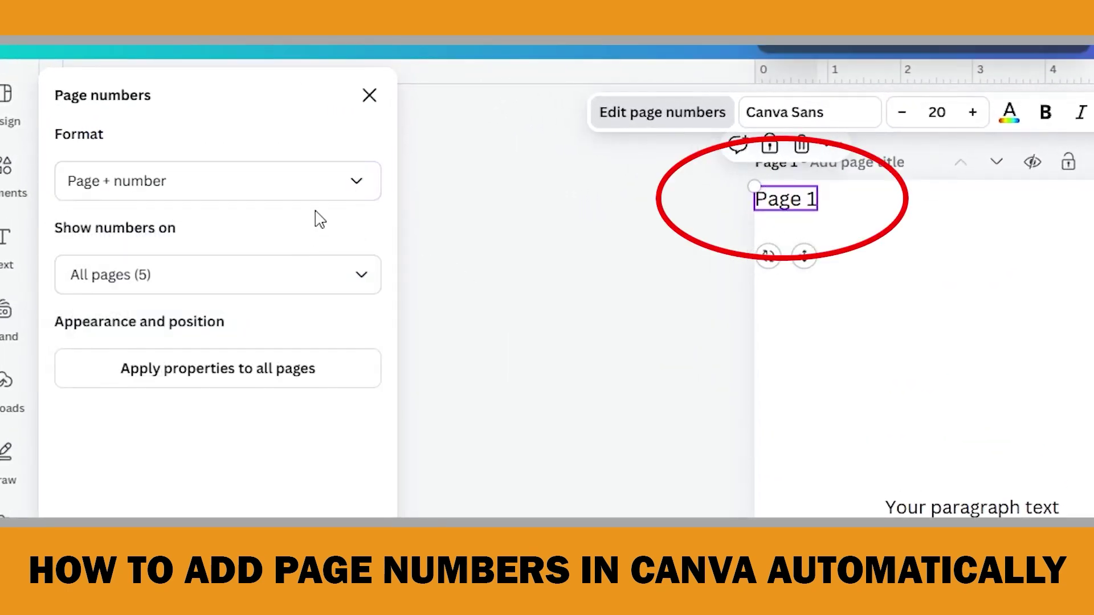
left_click(350, 190)
left_click(247, 379)
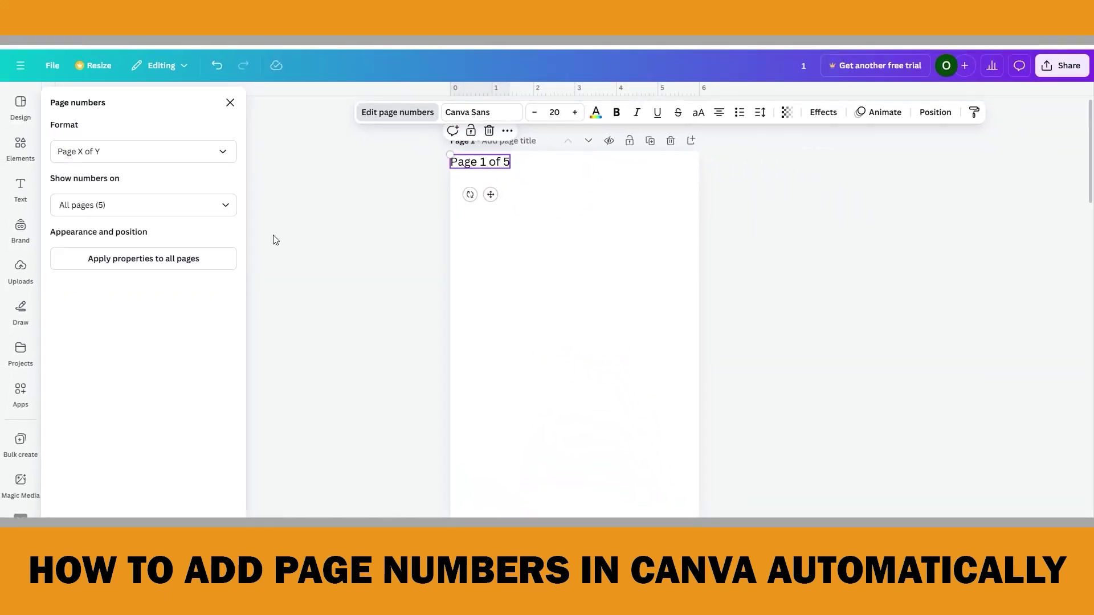
- Uncheck Page 2 in the 'Show numbers on' list to exclude it from numbering
left_click(230, 212)
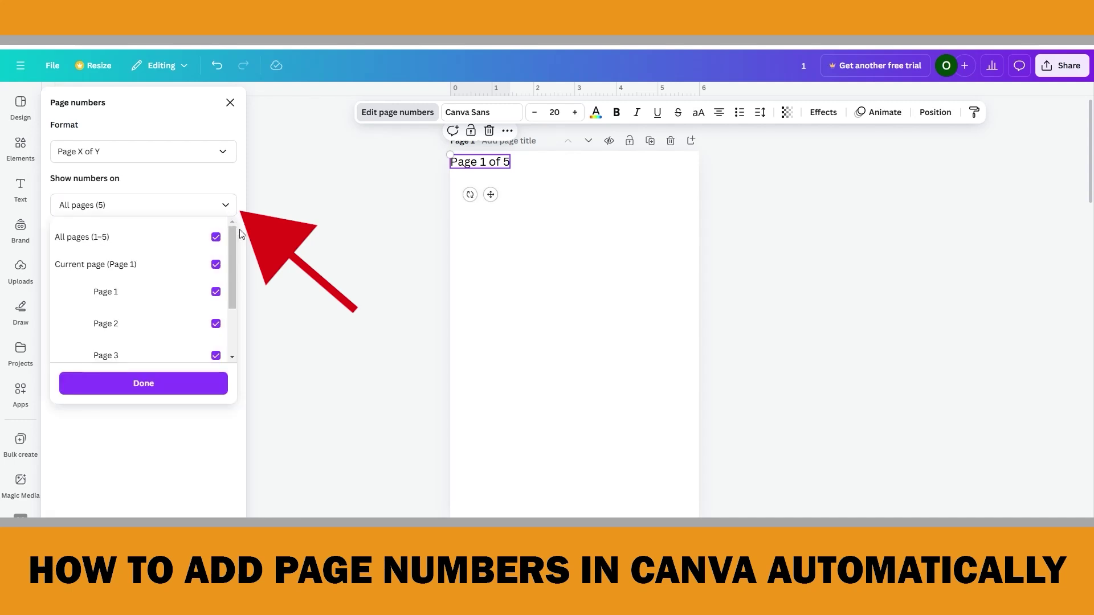
scroll(233, 248, "down", 1)
scroll(233, 261, "down", 1)
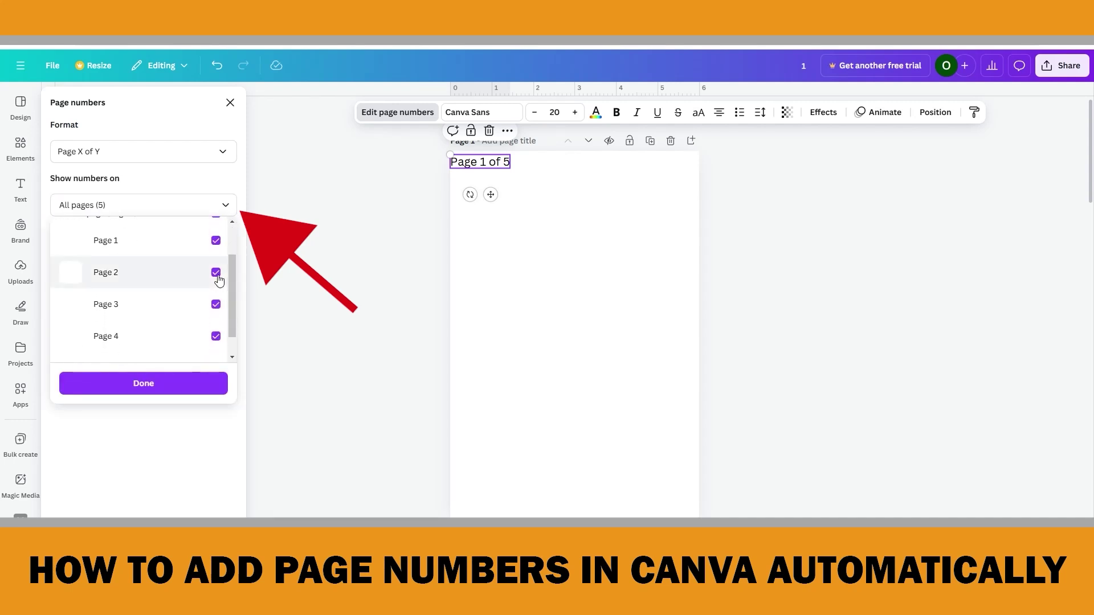
left_click(216, 273)
scroll(955, 338, "down", 10)
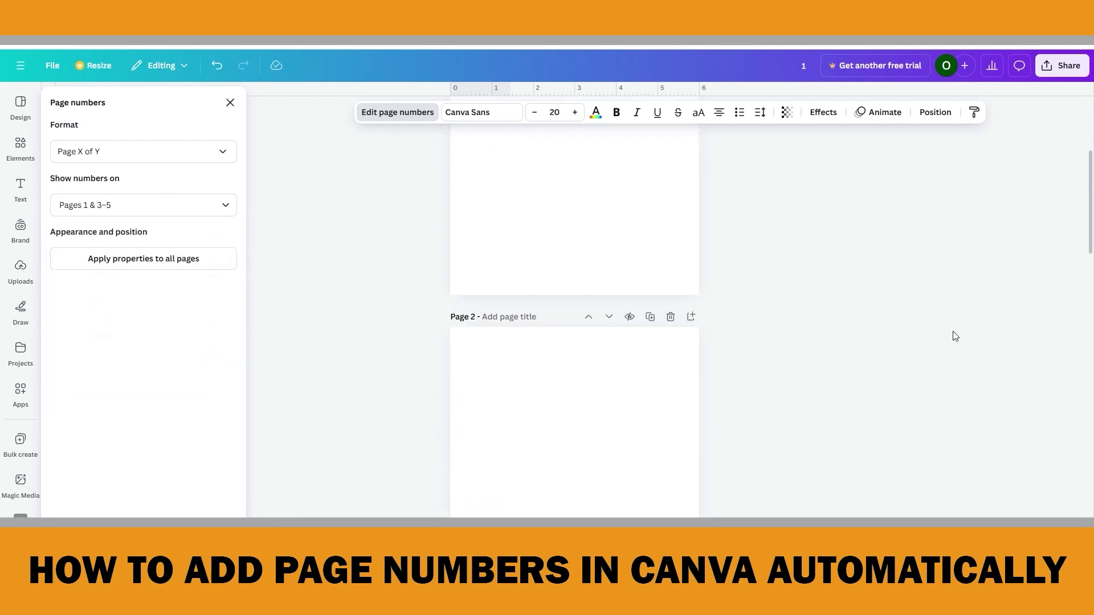
scroll(955, 338, "down", 2)
scroll(957, 337, "down", 2)
scroll(955, 337, "down", 2)
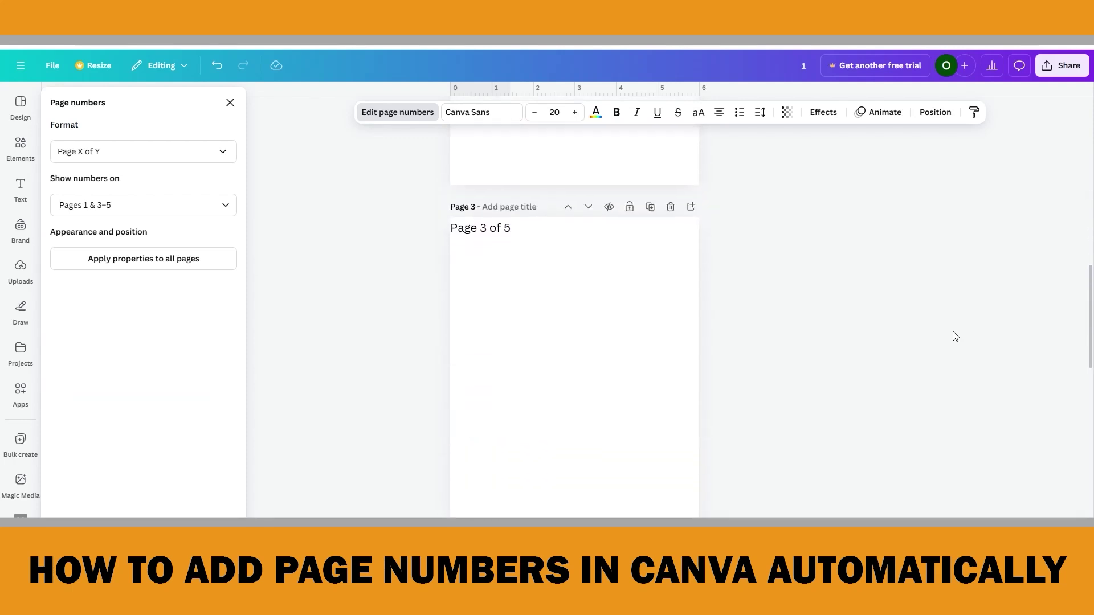
scroll(955, 336, "down", 2)
scroll(956, 336, "up", 5)
scroll(955, 336, "up", 5)
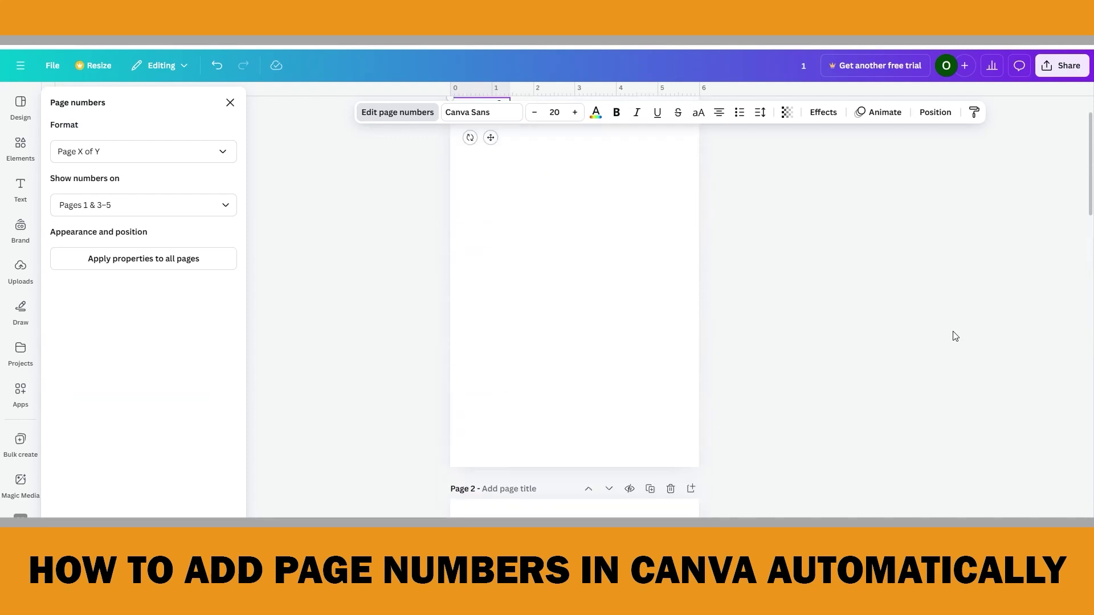
- Use plain numbers, place page 1's number bottom-right, and apply it to all pages
left_click(141, 151)
left_click(85, 181)
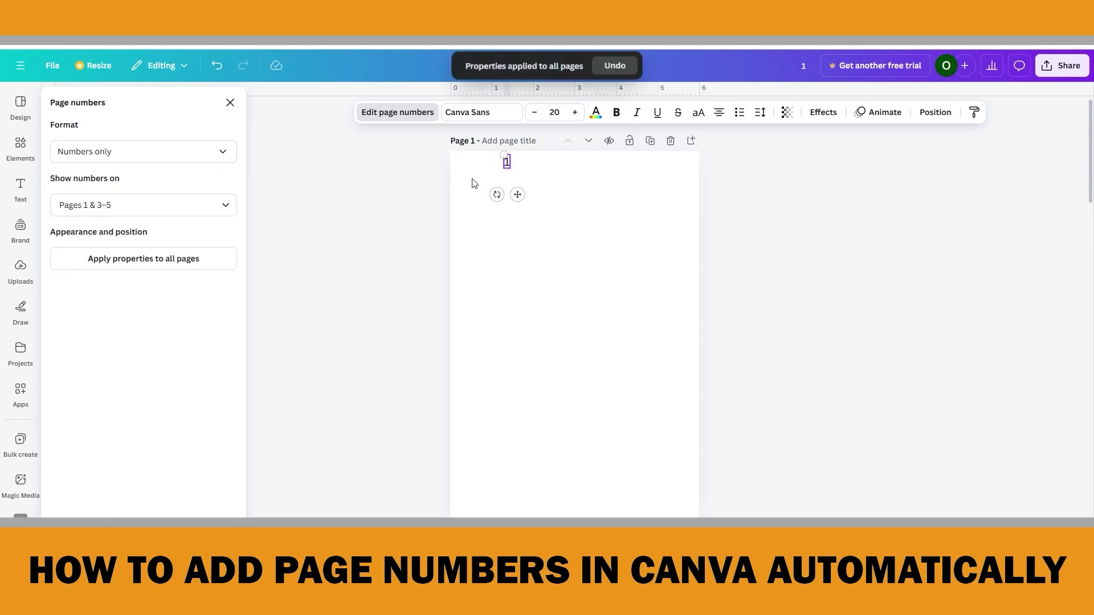
left_click_drag(509, 170, 674, 498)
left_click(210, 268)
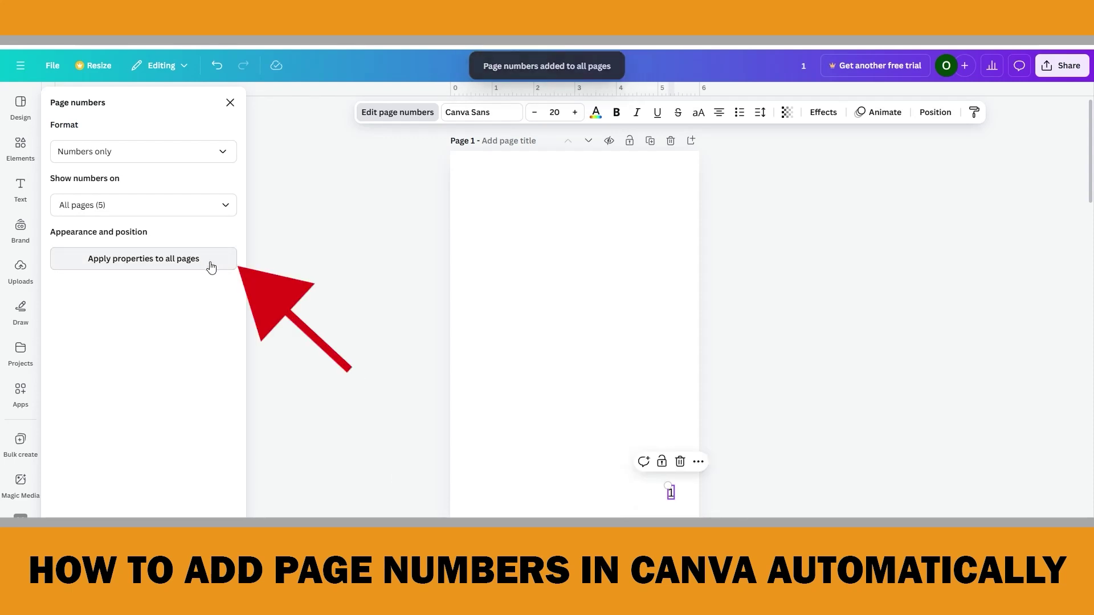
left_click(210, 268)
left_click_drag(1092, 198, 1090, 435)
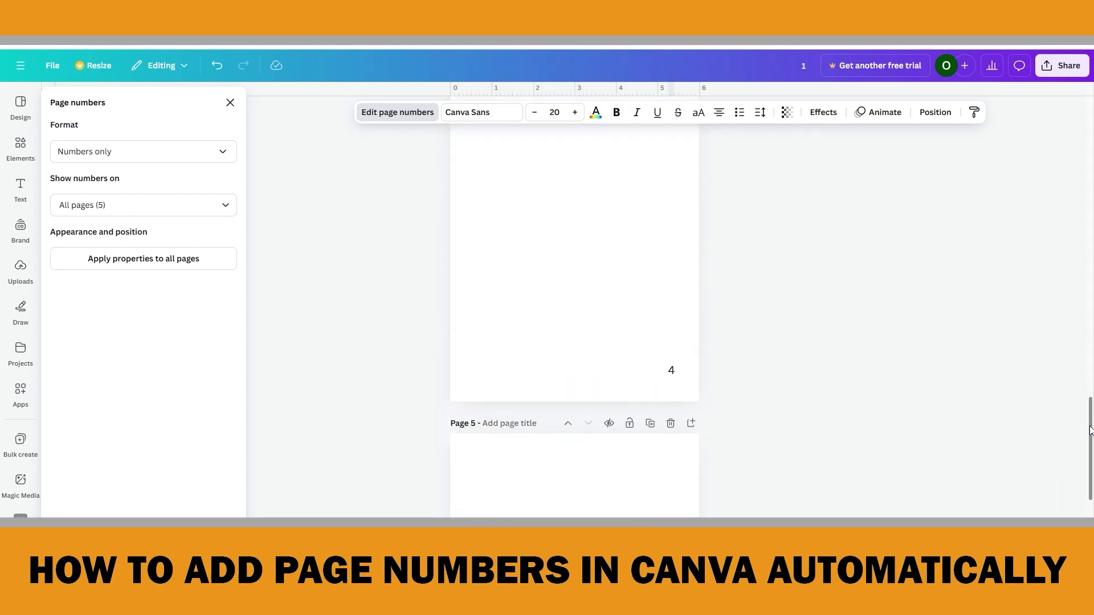
left_click_drag(1091, 434, 1091, 460)
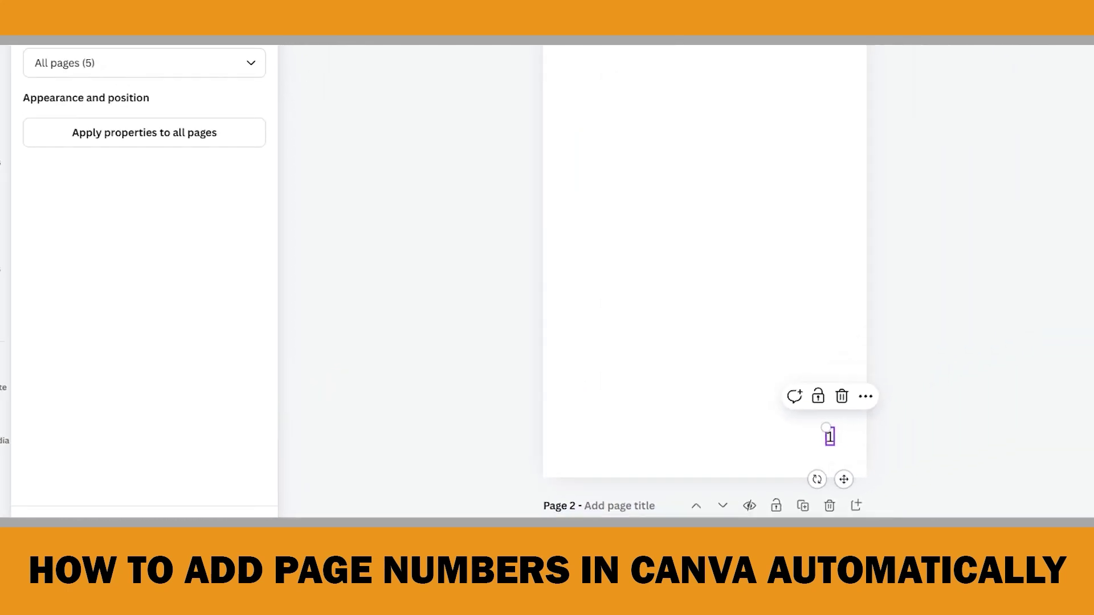
- Check the numbering by selecting page 1's and page 2's numbers and reopening their settings
left_click(713, 169)
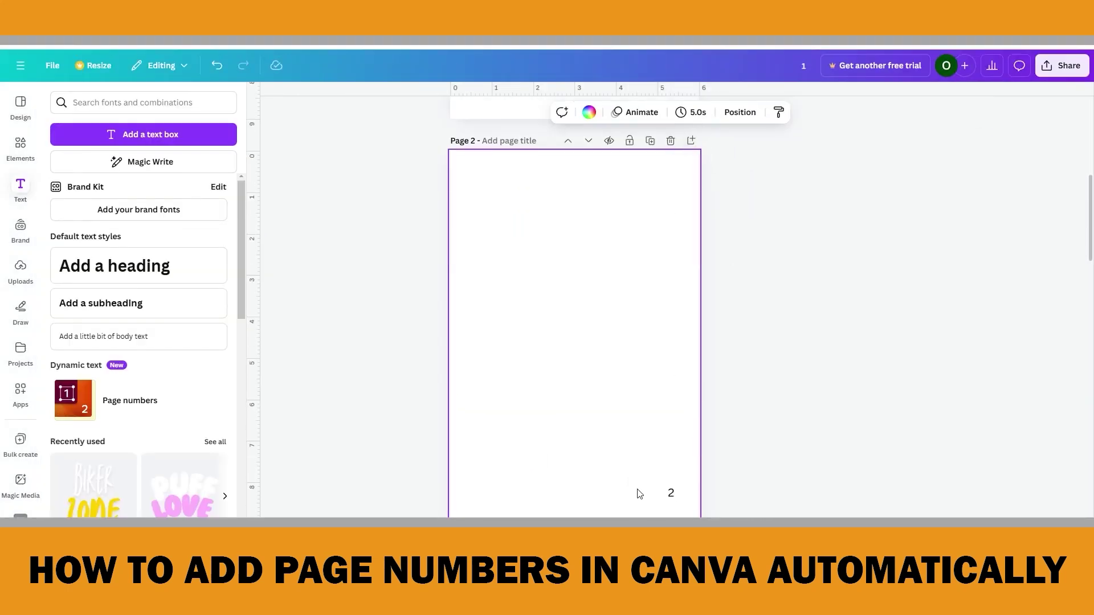
left_click(568, 142)
left_click(670, 493)
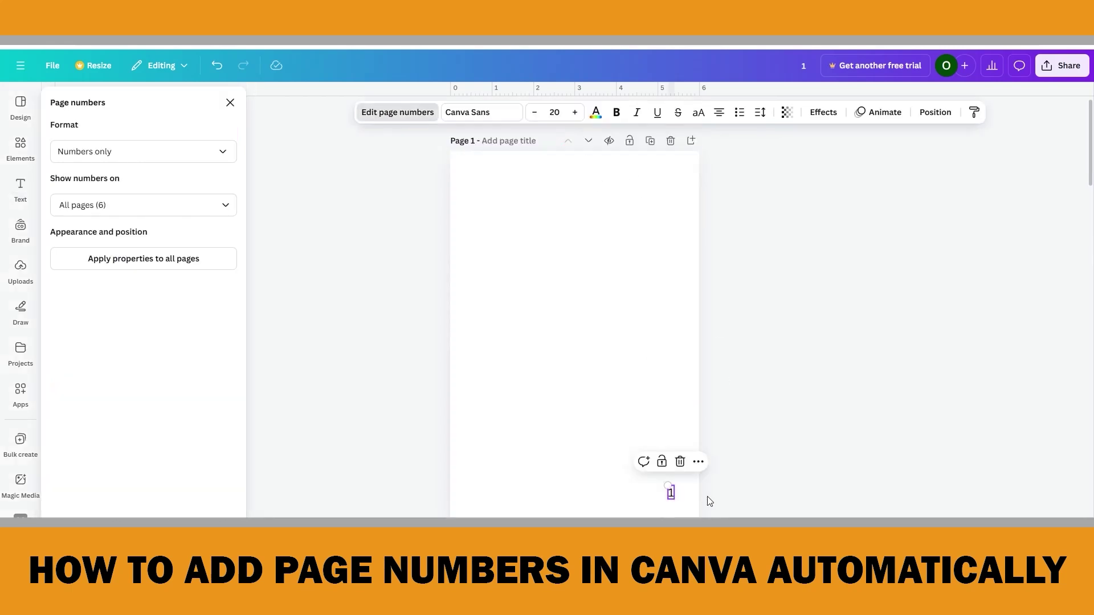
left_click(723, 494)
scroll(767, 342, "down", 2)
scroll(760, 345, "down", 4)
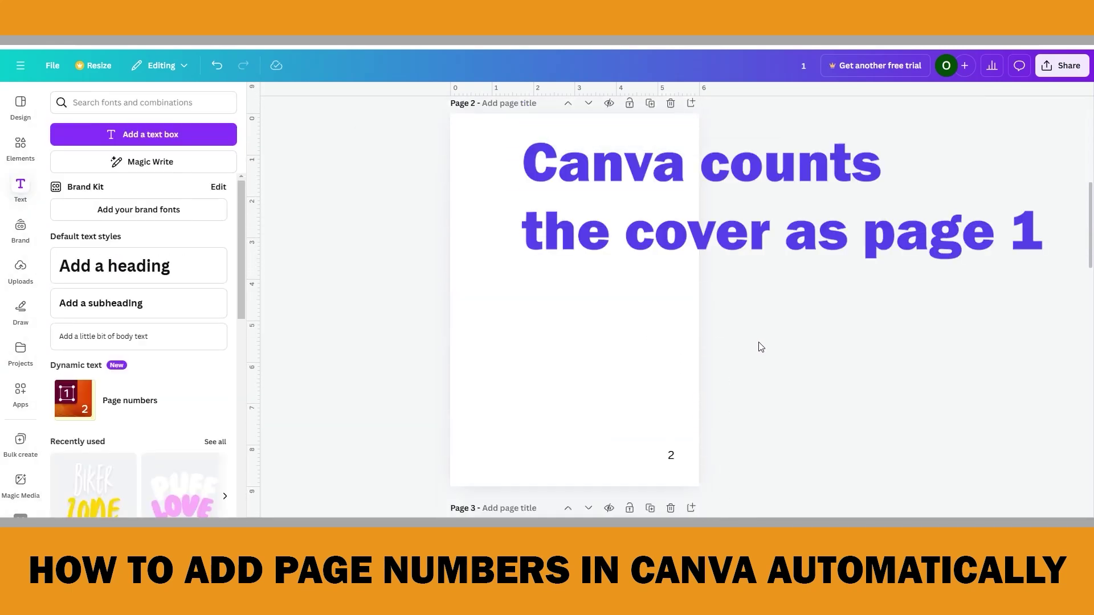
scroll(757, 346, "down", 2)
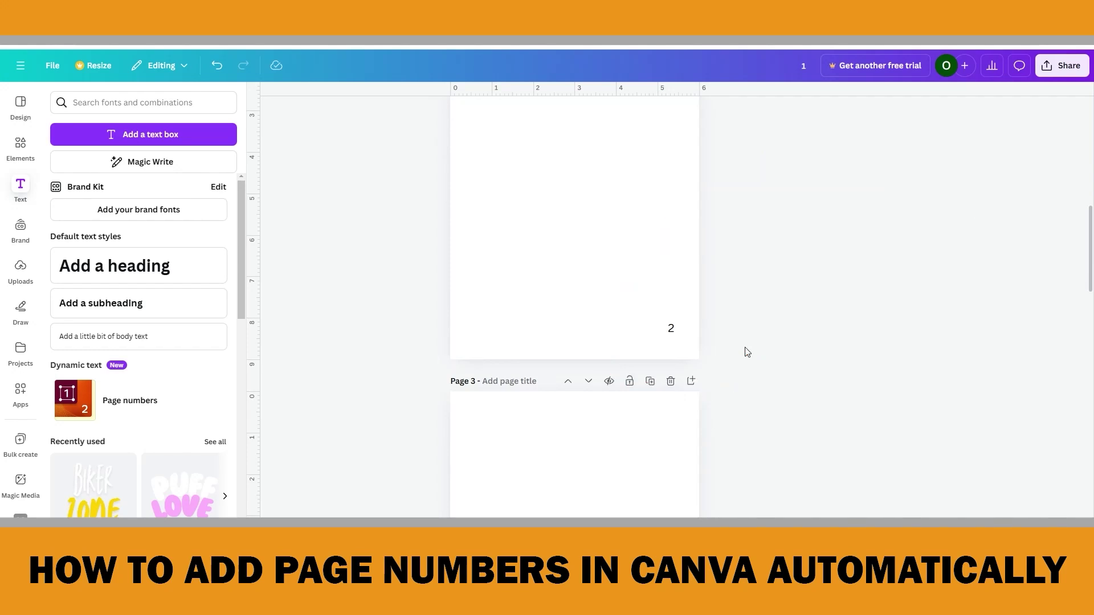
left_click(671, 329)
- Drag the page numbers on pages 2 and 4 to their bottom-left corners
left_click_drag(673, 333, 478, 328)
scroll(709, 350, "down", 5)
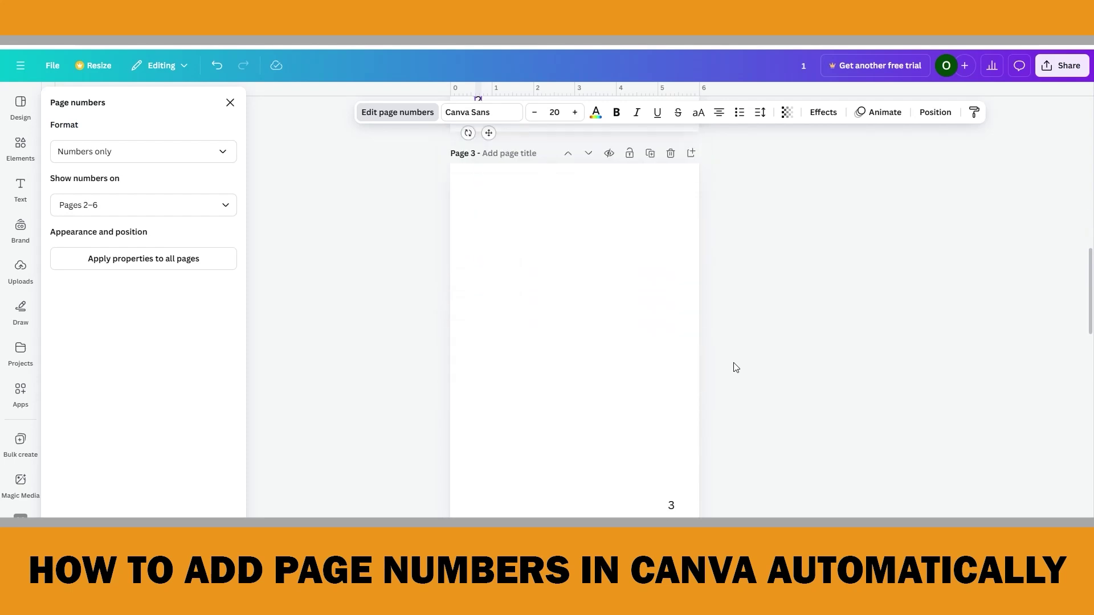
scroll(733, 368, "down", 2)
scroll(734, 367, "down", 2)
scroll(734, 368, "down", 2)
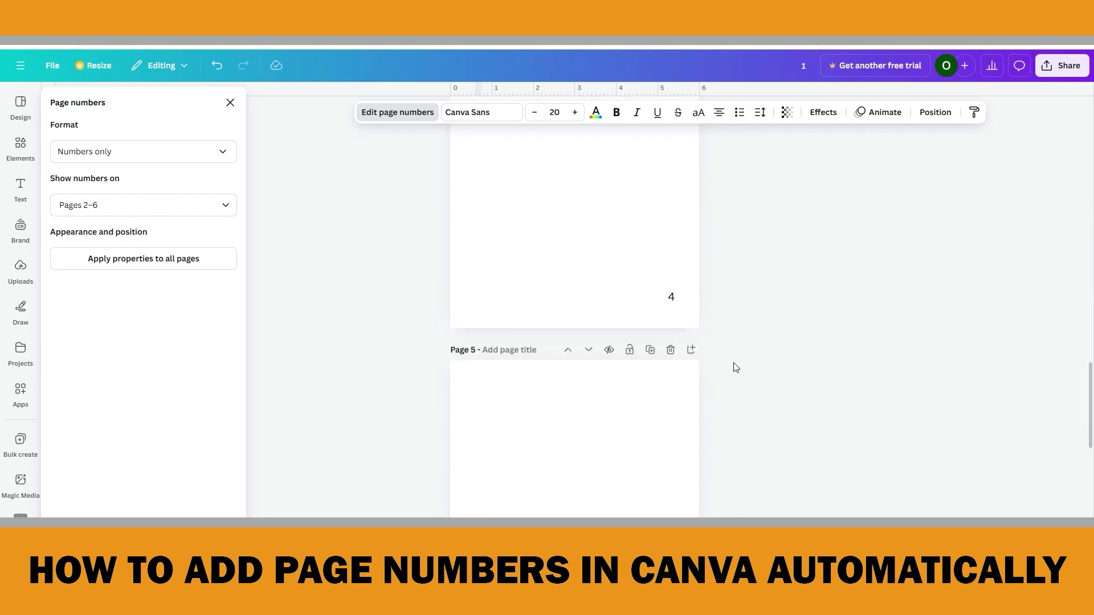
left_click_drag(664, 285, 480, 284)
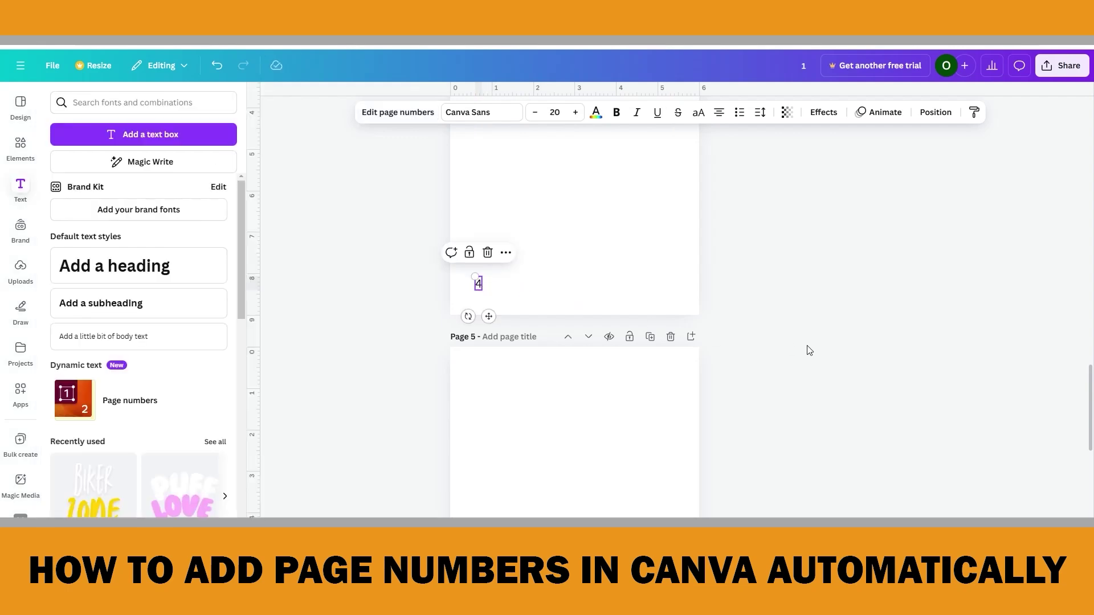